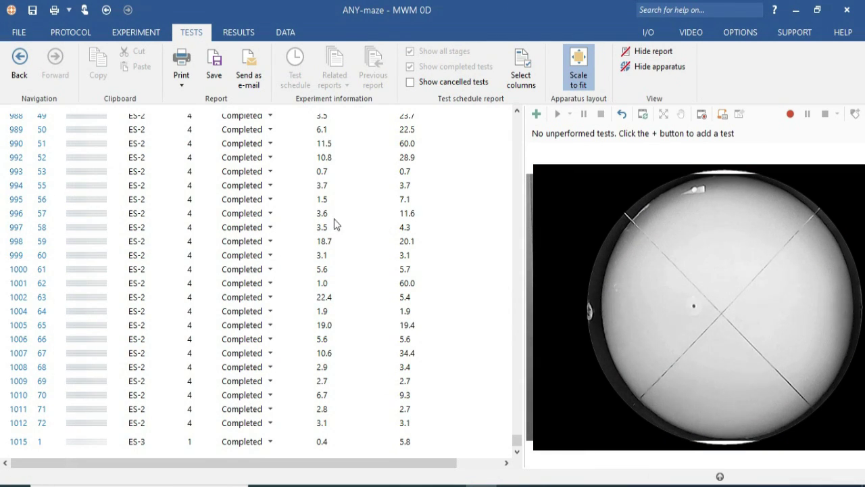
Step: Add an ES-3 test for animal 2, start it, and continue it through to completion
click(536, 116)
text(2)
key(Return)
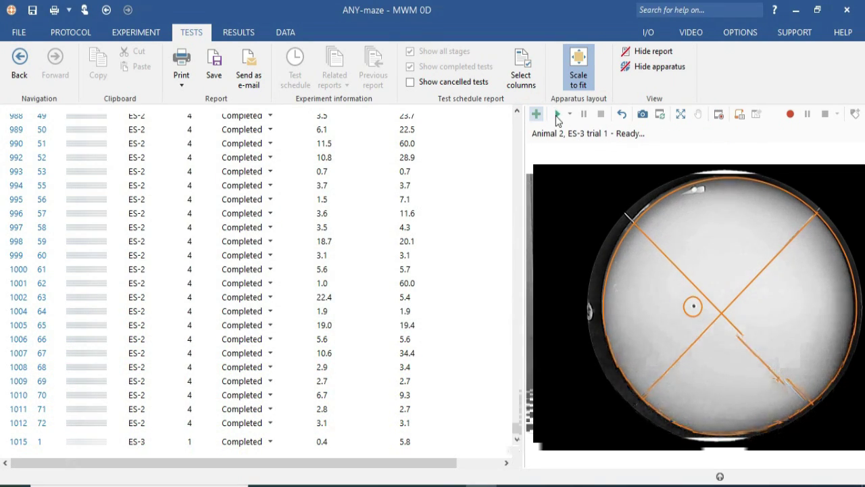
click(554, 115)
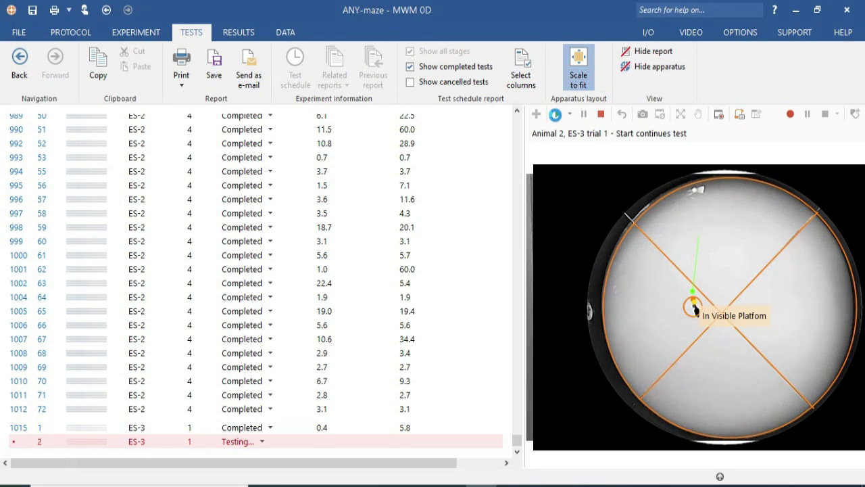
click(555, 115)
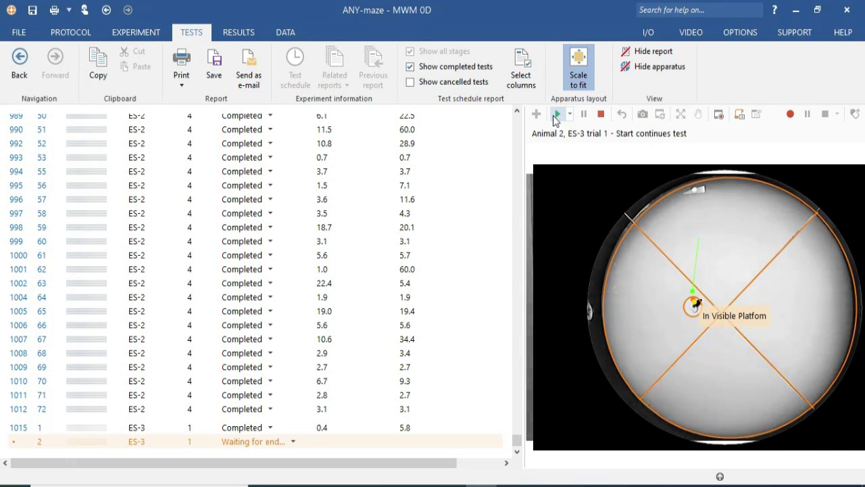
click(555, 116)
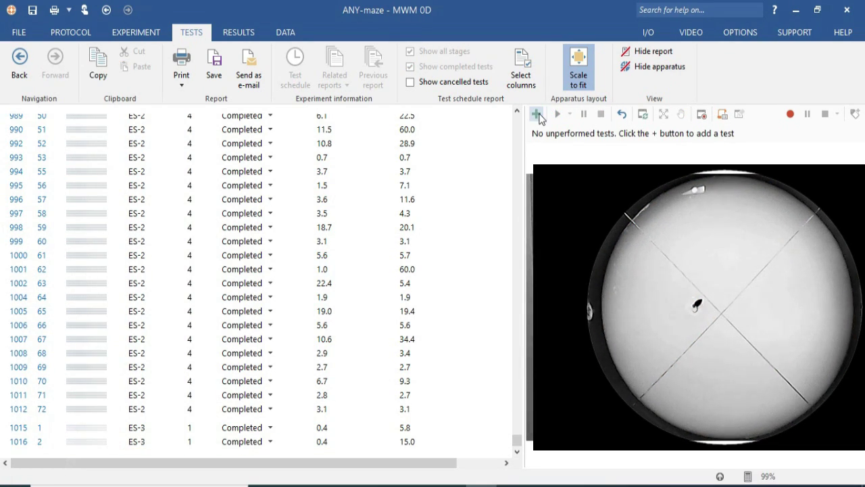
Step: Add an ES-3 test for animal 3, start it, and continue it through to completion
click(537, 115)
text(3)
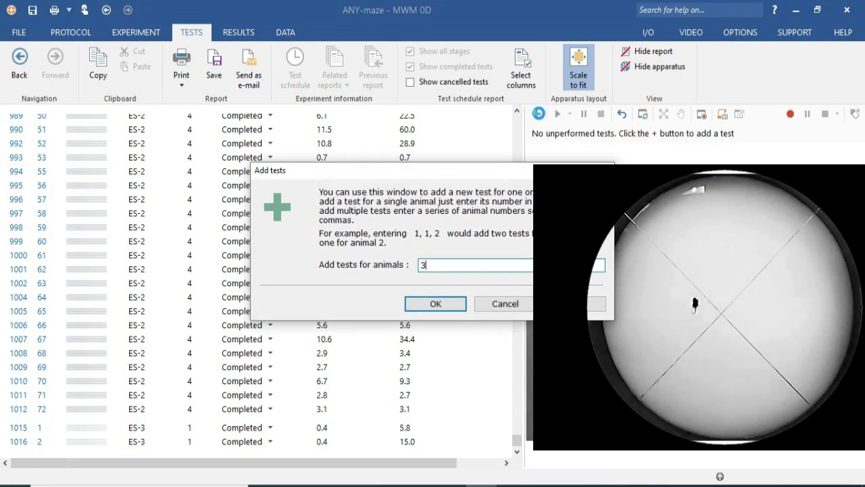
key(Return)
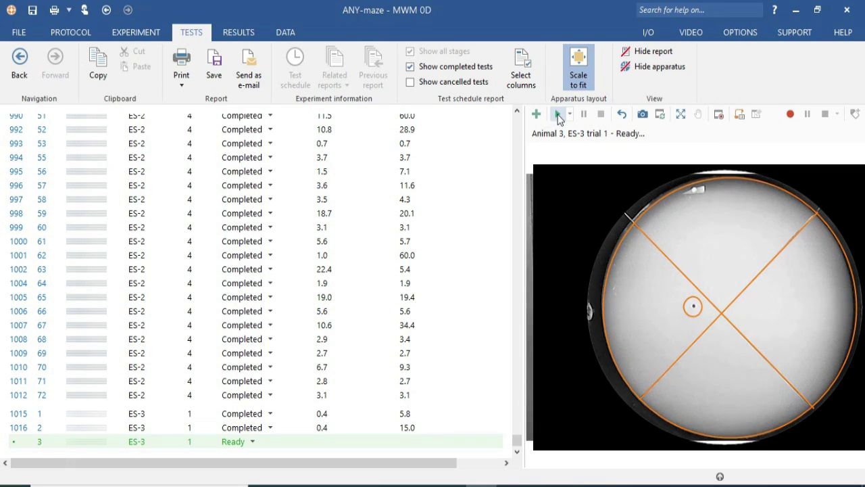
click(558, 114)
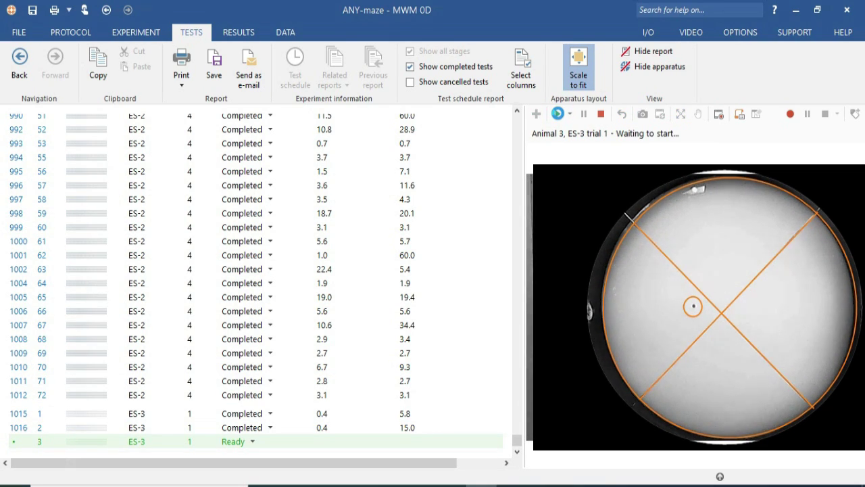
click(557, 114)
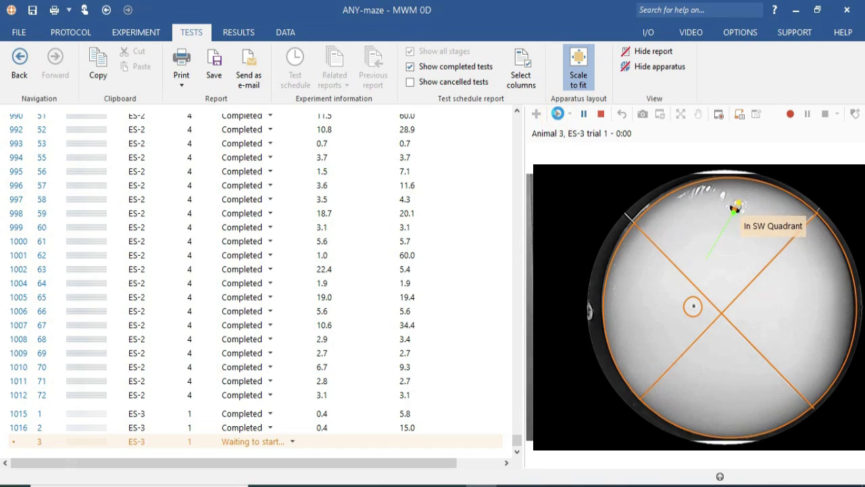
click(558, 114)
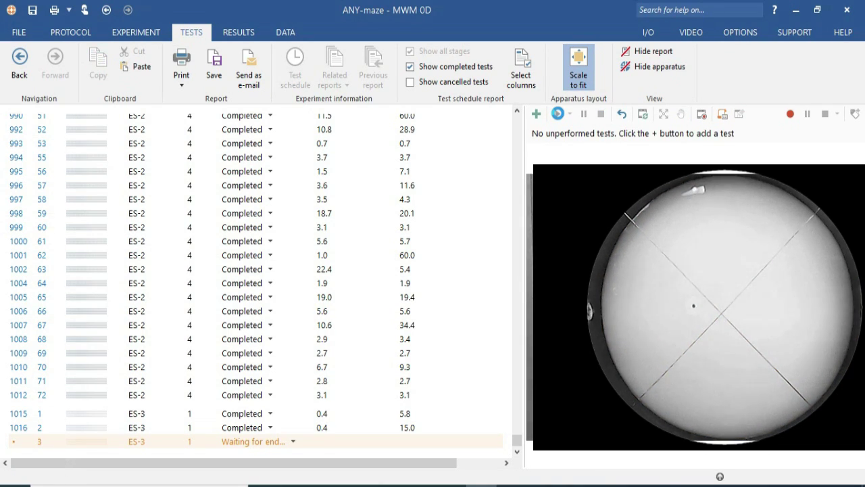
Step: Add an ES-3 test for animal 4 and start it
click(535, 115)
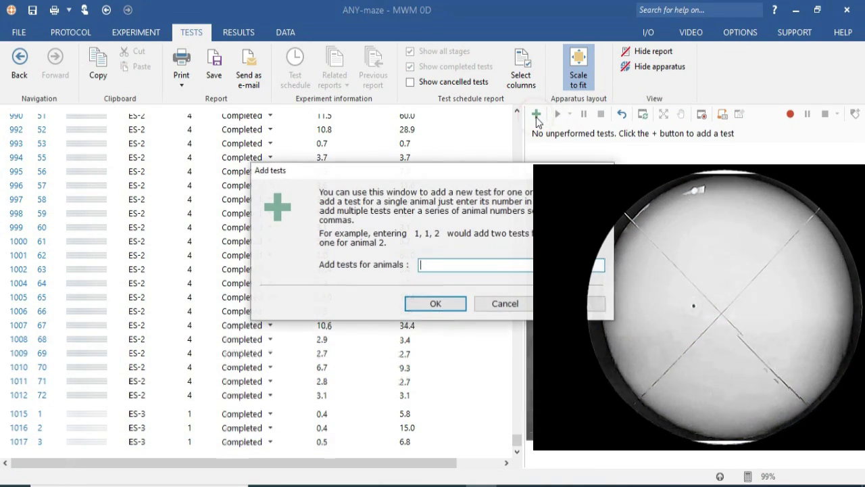
text(4)
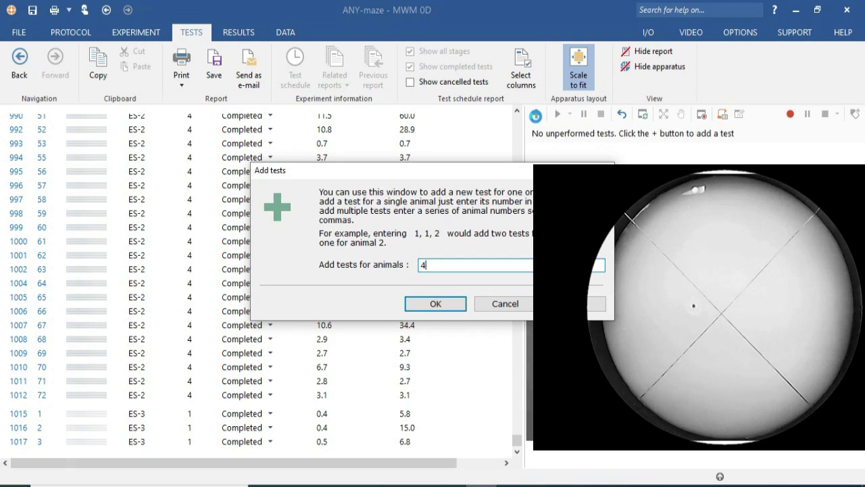
key(Return)
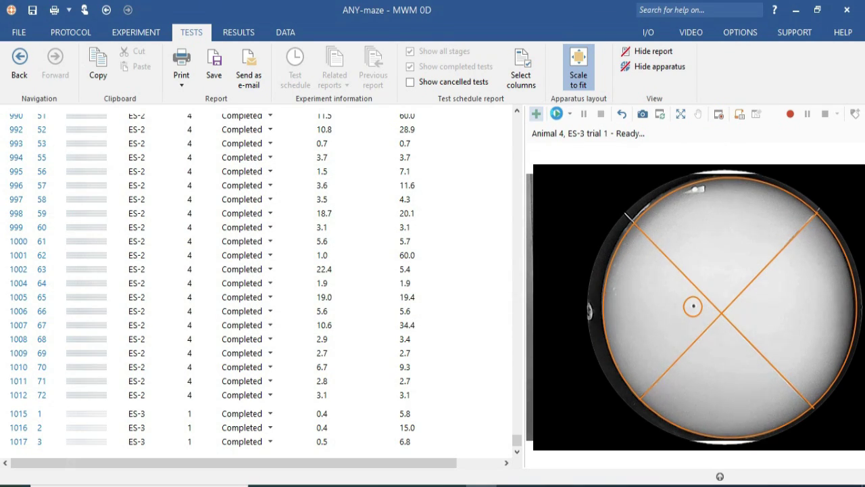
click(558, 116)
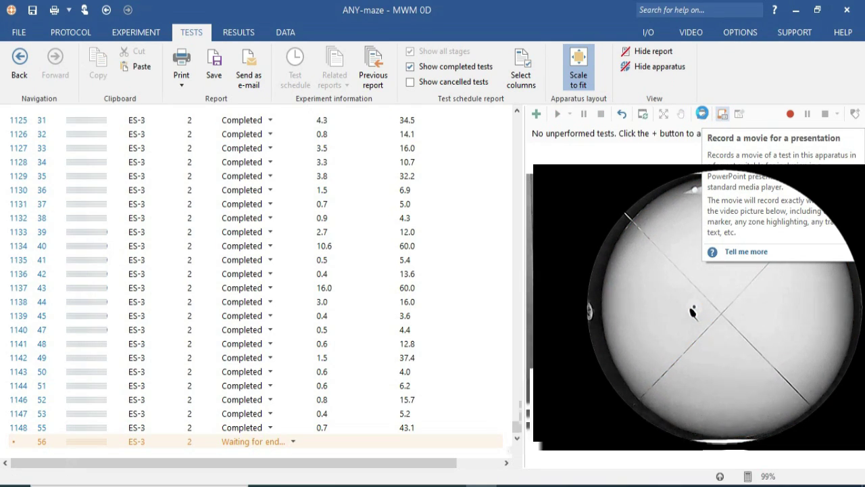
Step: Set up a presentation movie recording for the apparatus with the file name wmes328
click(702, 114)
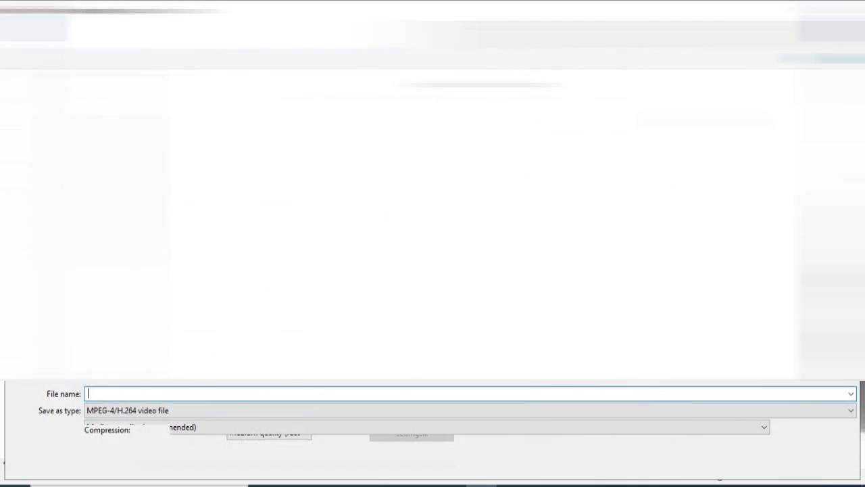
text(wme)
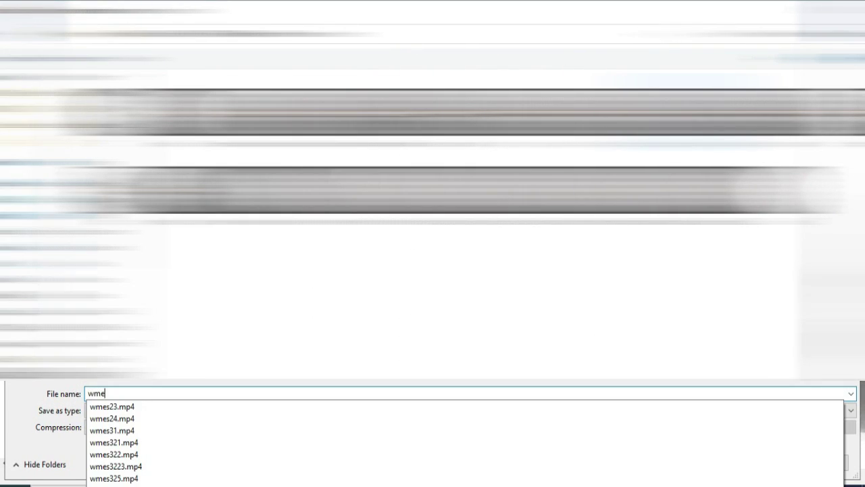
text(s32)
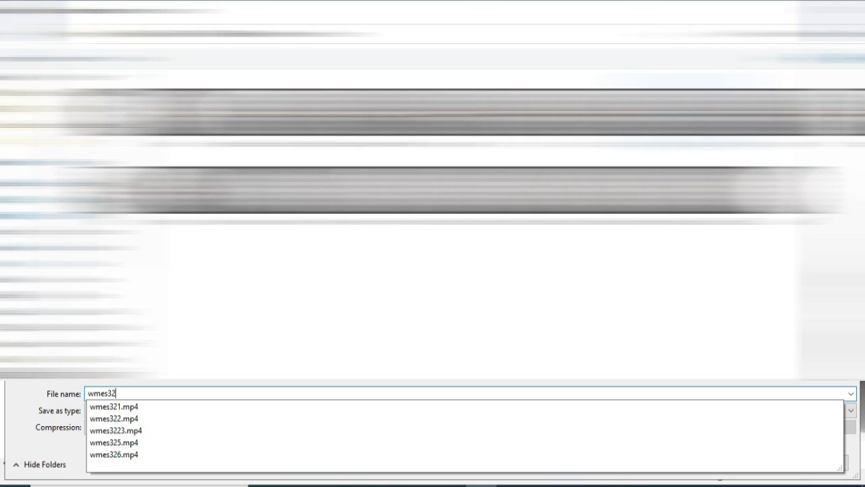
text(8)
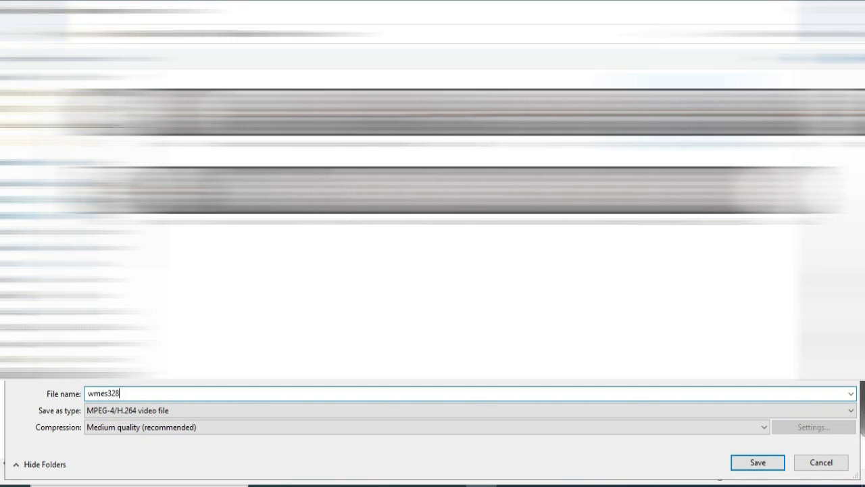
key(Return)
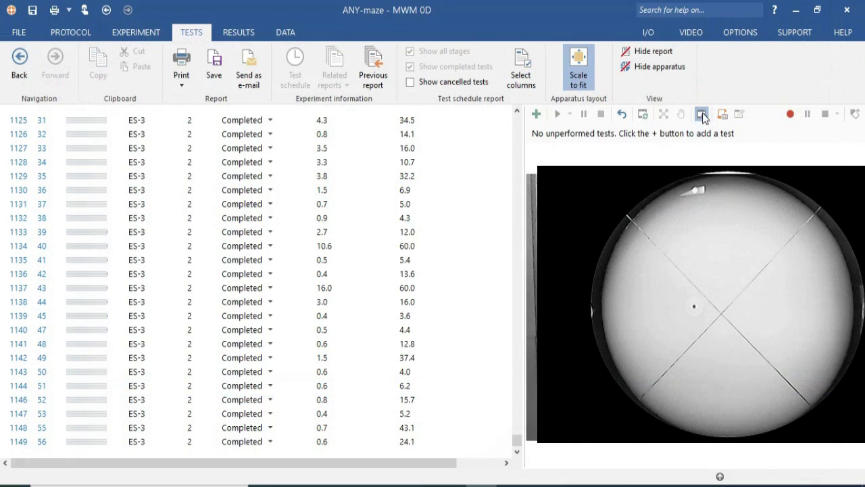
Step: Add an ES-3 test for animal 57 and start it
click(537, 114)
text(5)
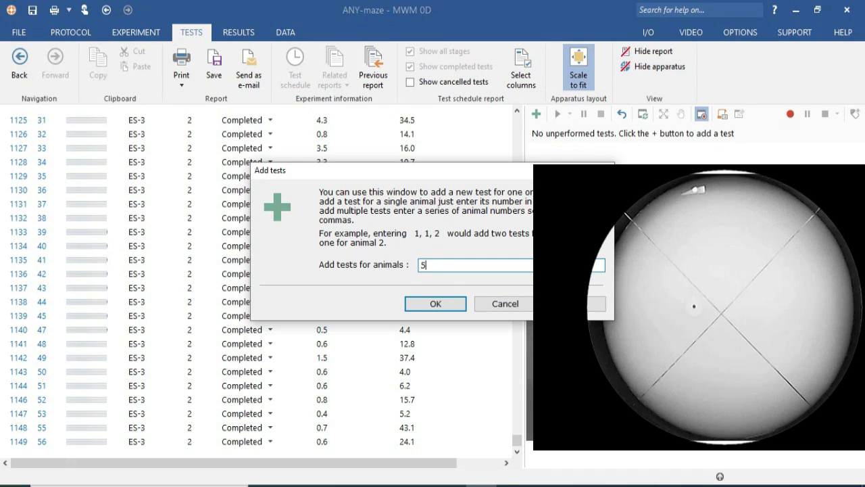
text(7)
key(Return)
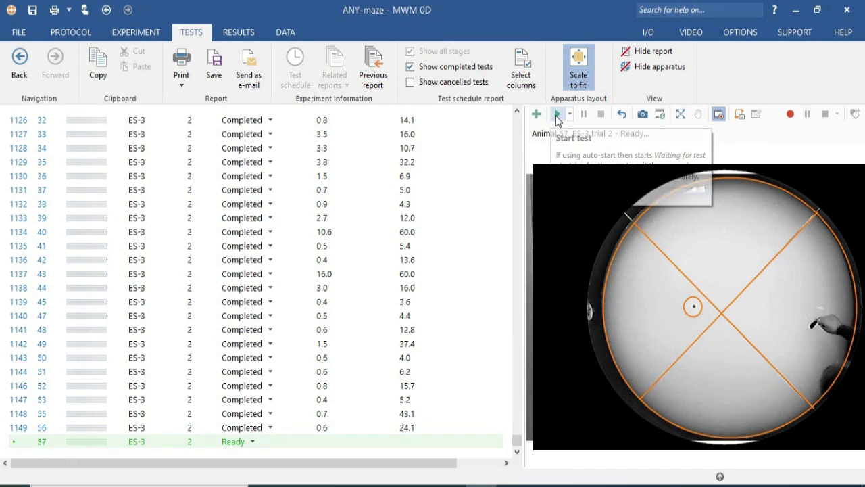
click(557, 116)
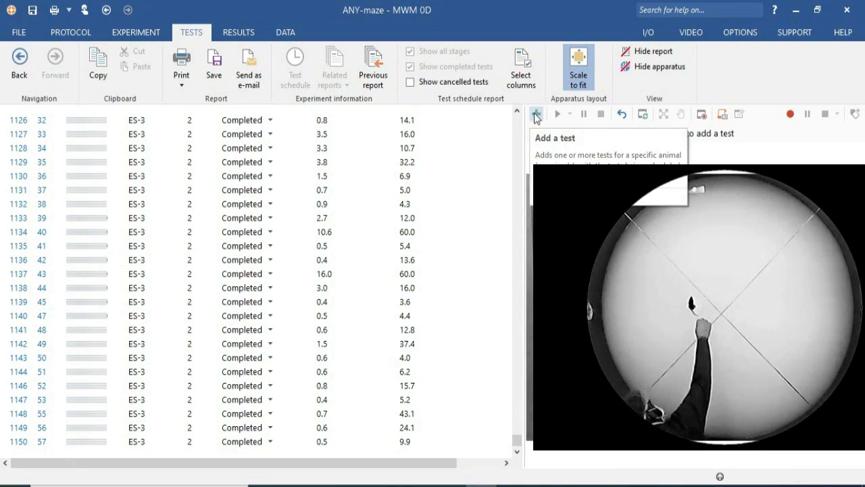
Step: Add an ES-3 test for animal 58, start it, and continue it through to completion
click(535, 114)
text(58)
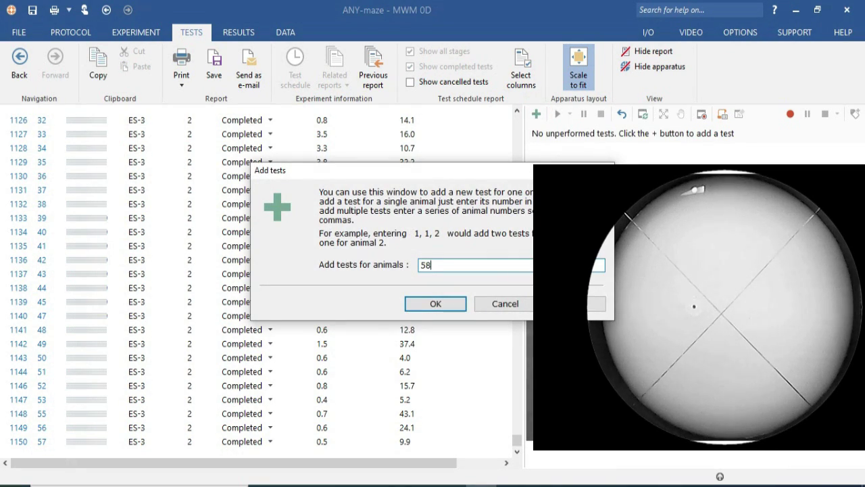
key(Return)
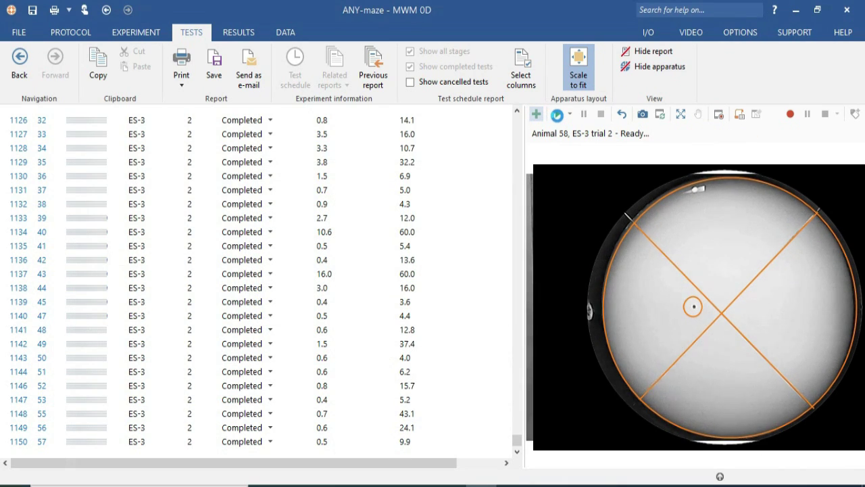
click(557, 115)
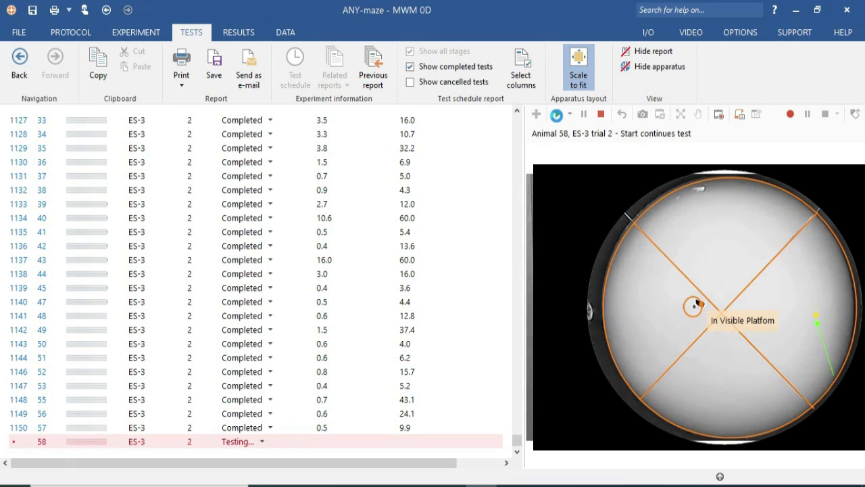
click(557, 115)
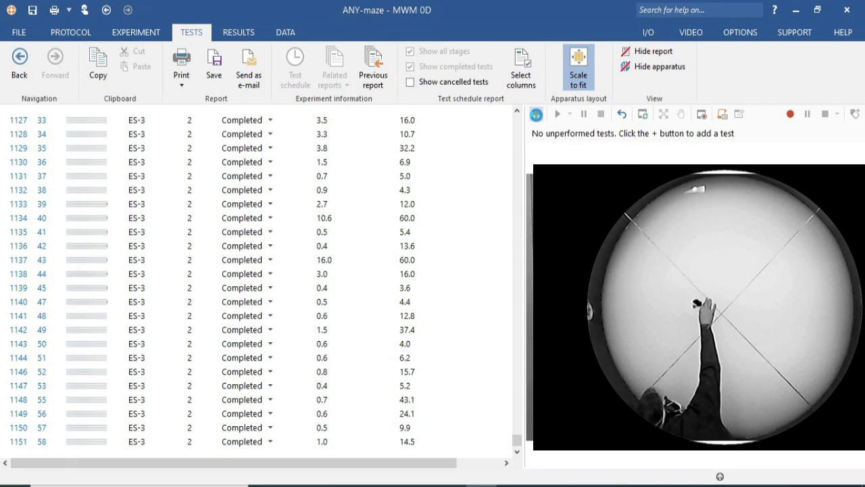
Step: Add an ES-3 test for animal 59, start it, and continue it through to completion
click(537, 115)
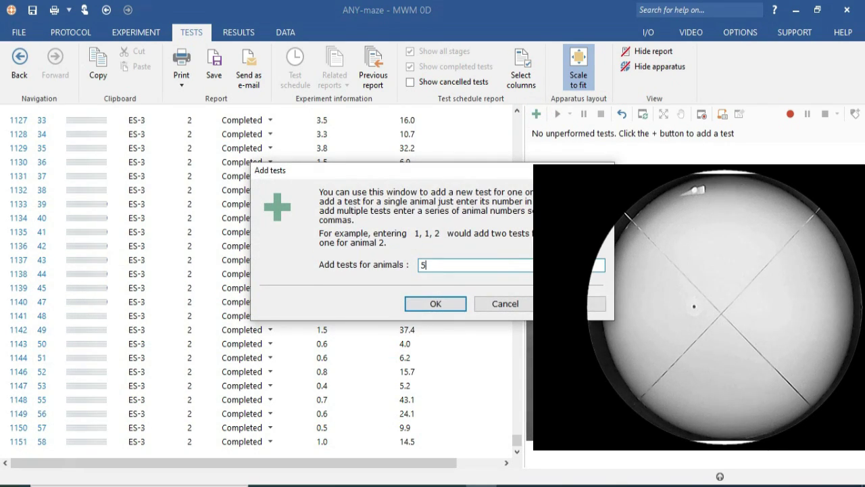
key(Return)
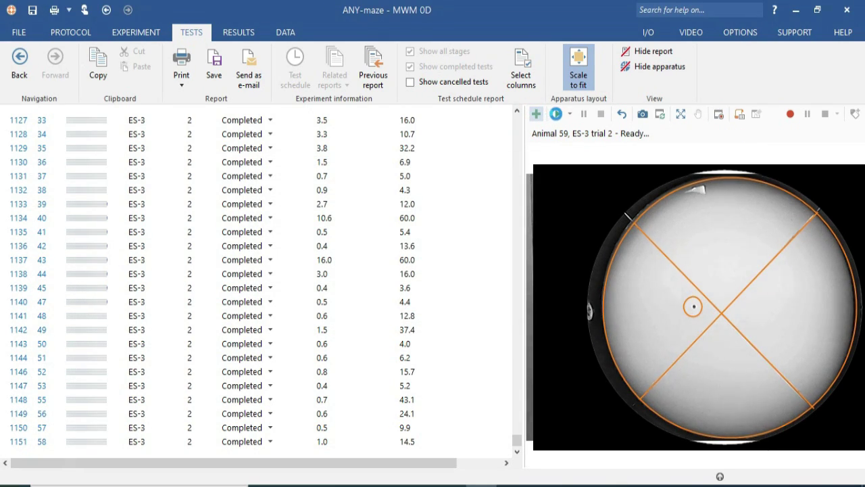
click(558, 114)
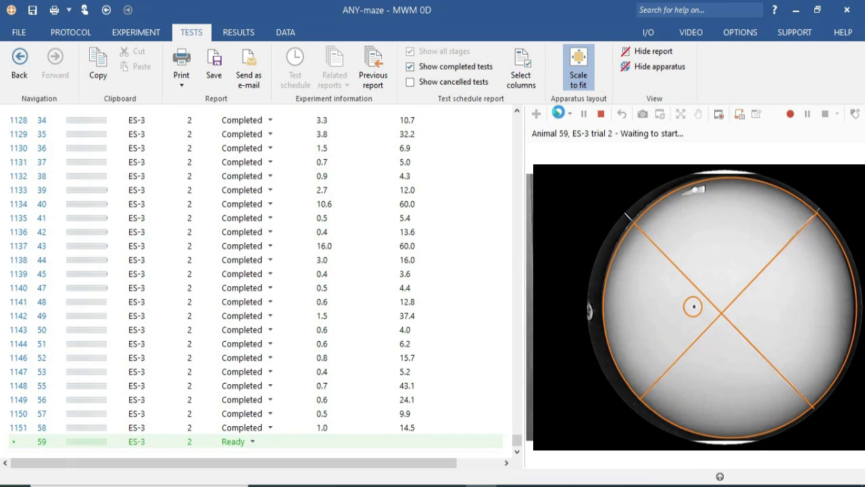
click(558, 115)
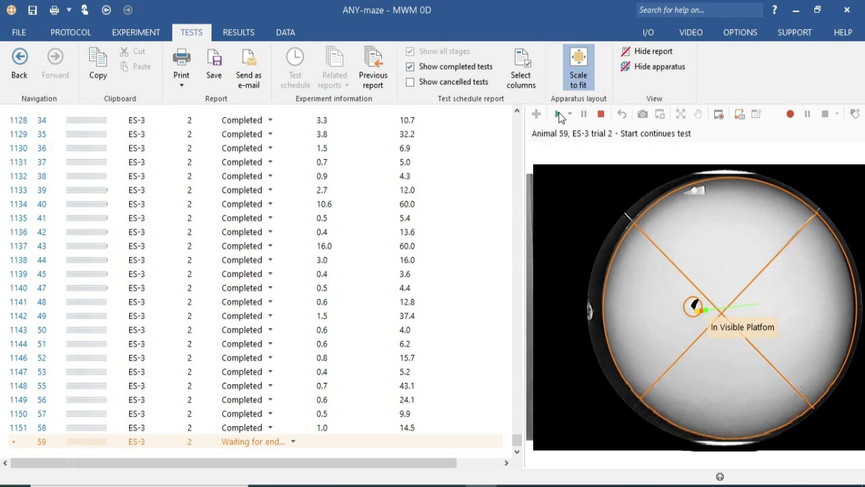
click(559, 115)
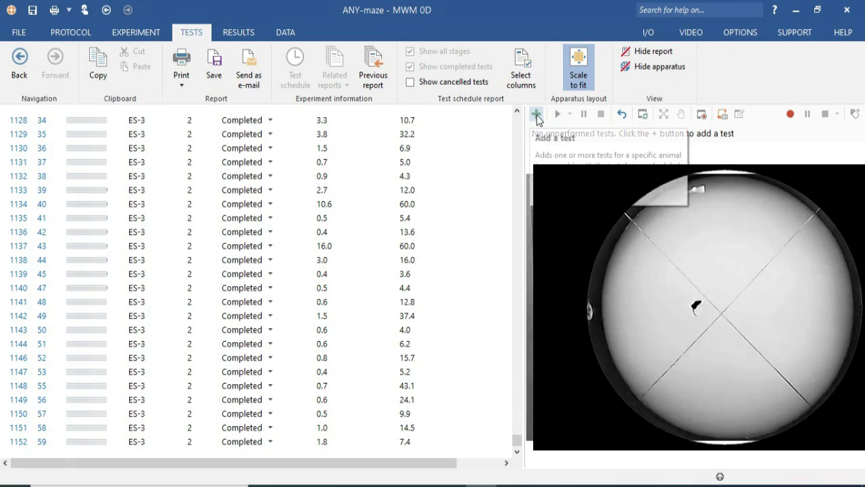
Step: Add an ES-3 test for animal 60, start it, and continue it through to completion
click(536, 115)
text(60)
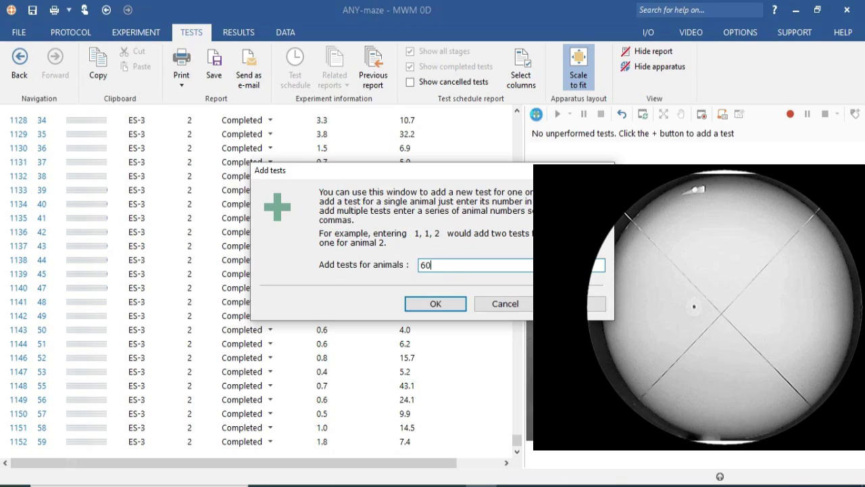
key(Return)
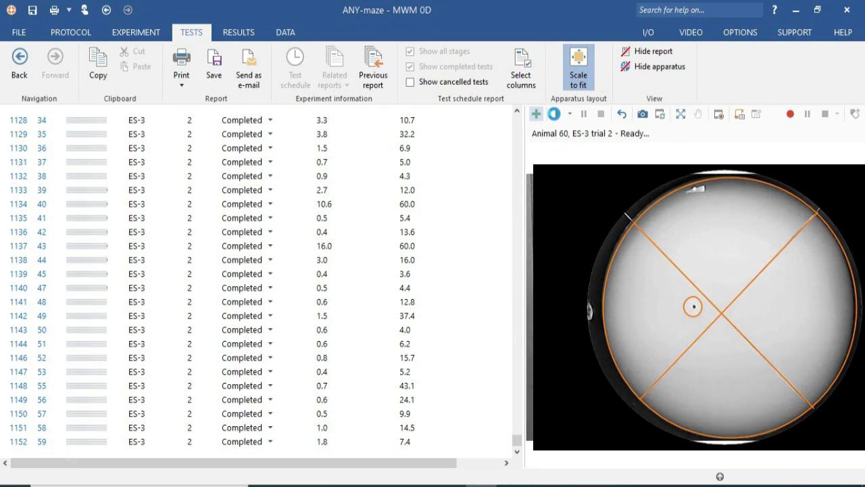
click(556, 115)
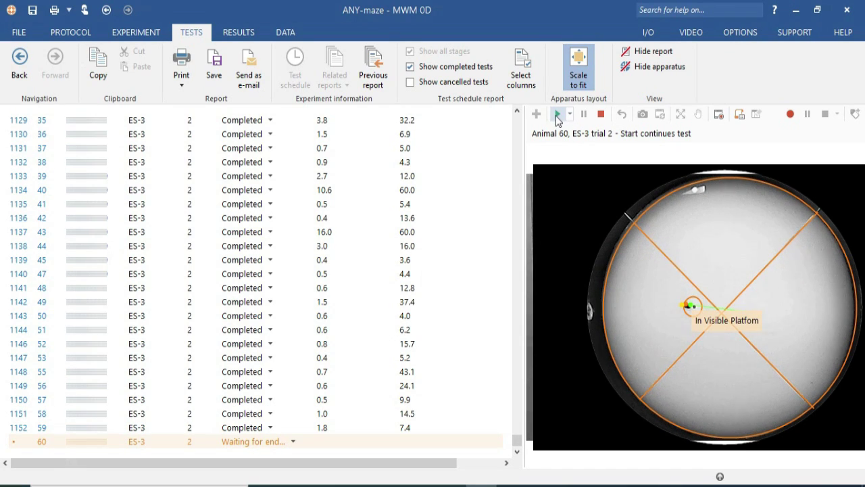
click(557, 118)
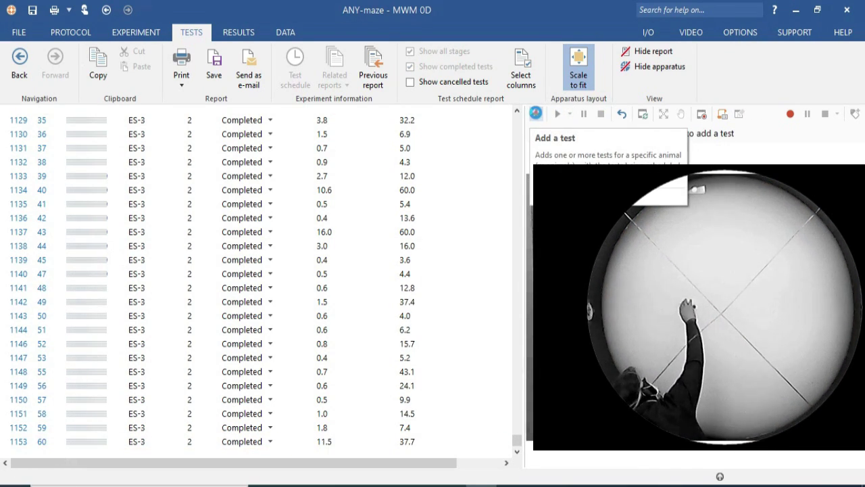
Step: Add an ES-3 test for animal 61
click(535, 114)
text(6)
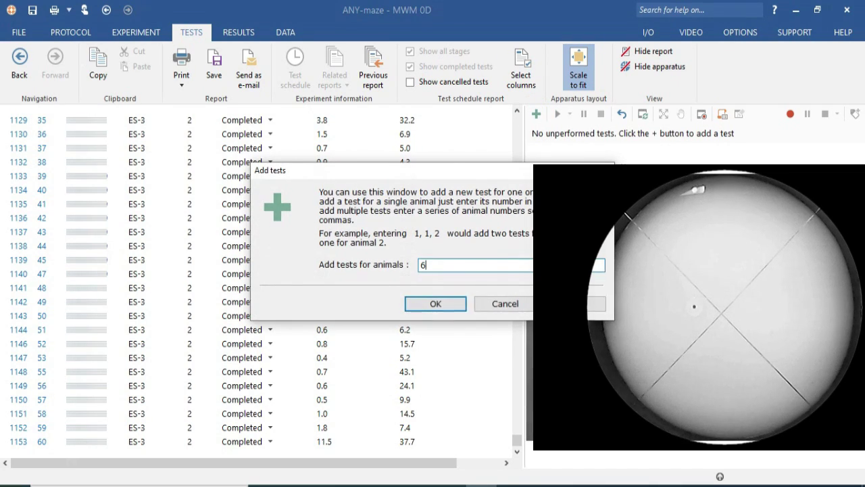
text(1)
key(Return)
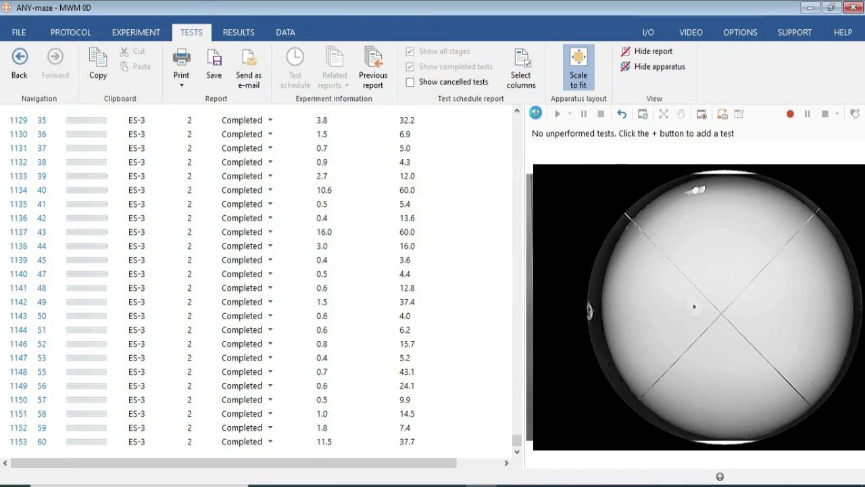